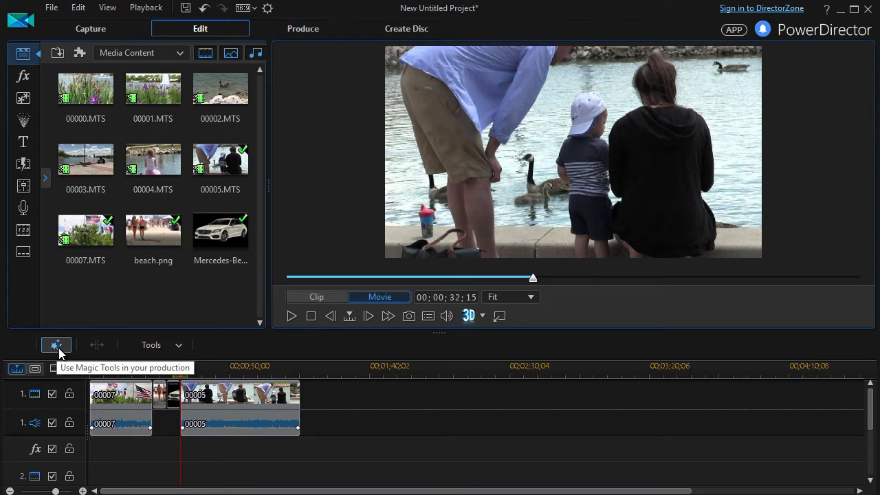
Start the Magic Movie Wizard from the timeline clips using the Film Strip style.
{"action": "left_click", "coordinate": [58, 349]}
{"action": "left_click", "coordinate": [78, 366]}
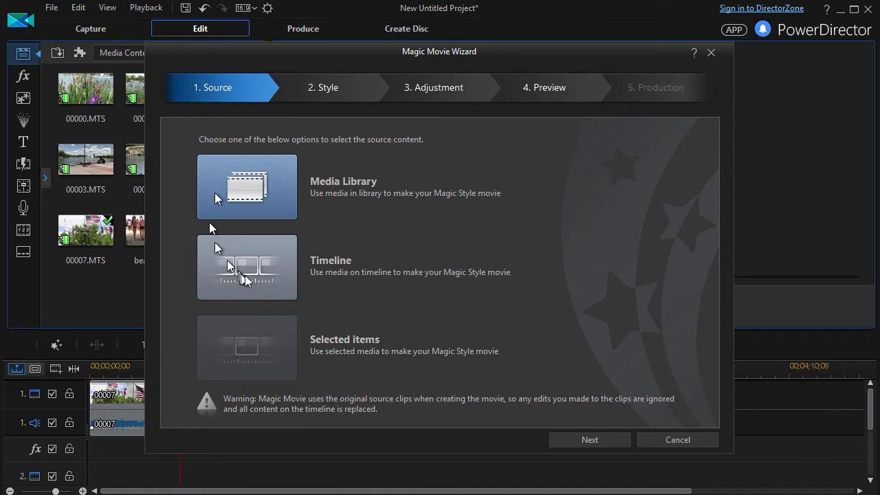
{"action": "left_click", "coordinate": [254, 262]}
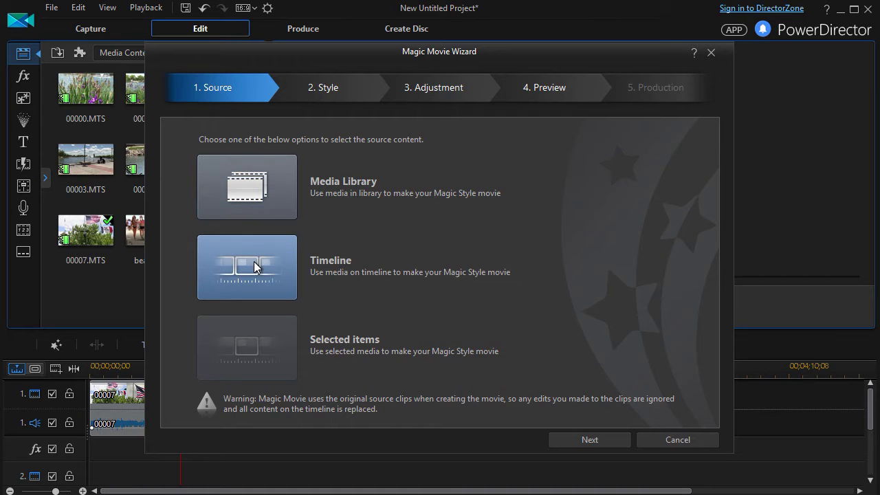
{"action": "left_click", "coordinate": [584, 440]}
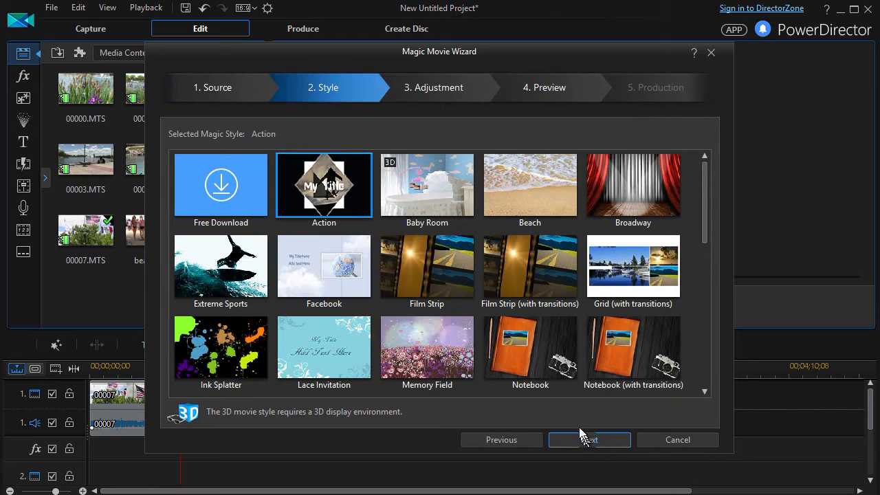
{"action": "left_click", "coordinate": [424, 259]}
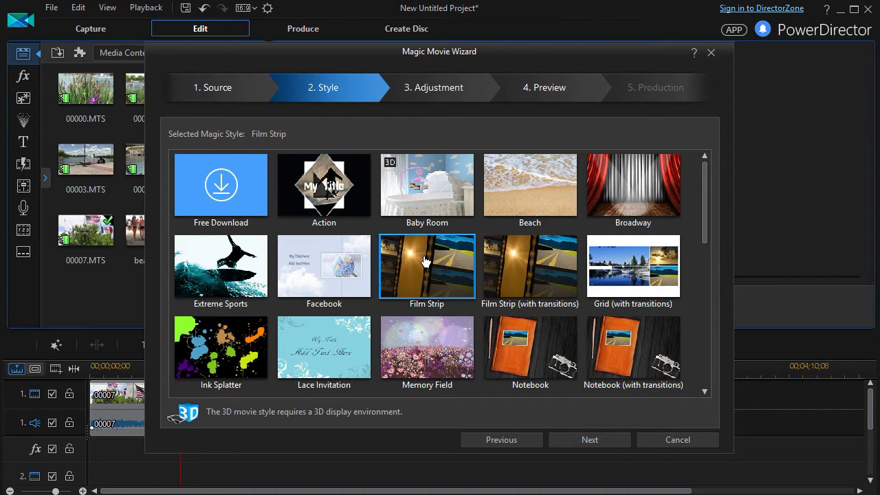
{"action": "left_click", "coordinate": [588, 441]}
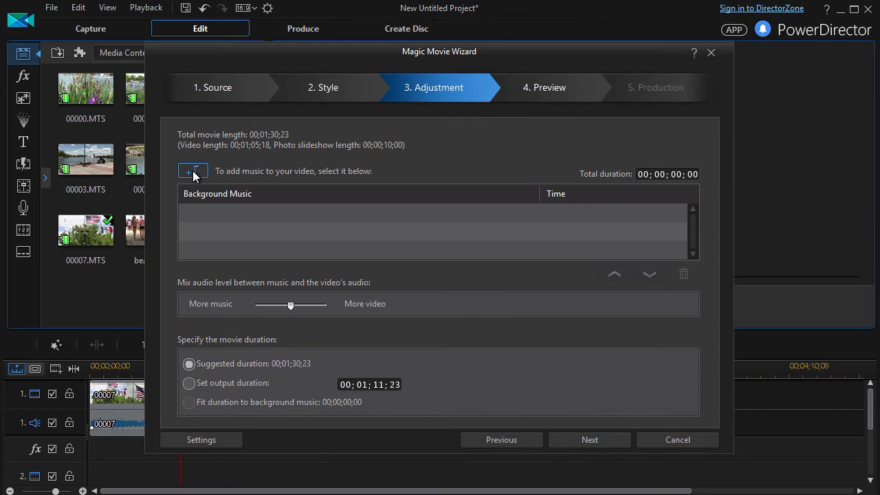
Add unsure.mp3 as background music with the mix set fully to More music.
{"action": "left_click", "coordinate": [193, 171]}
{"action": "left_click", "coordinate": [258, 254]}
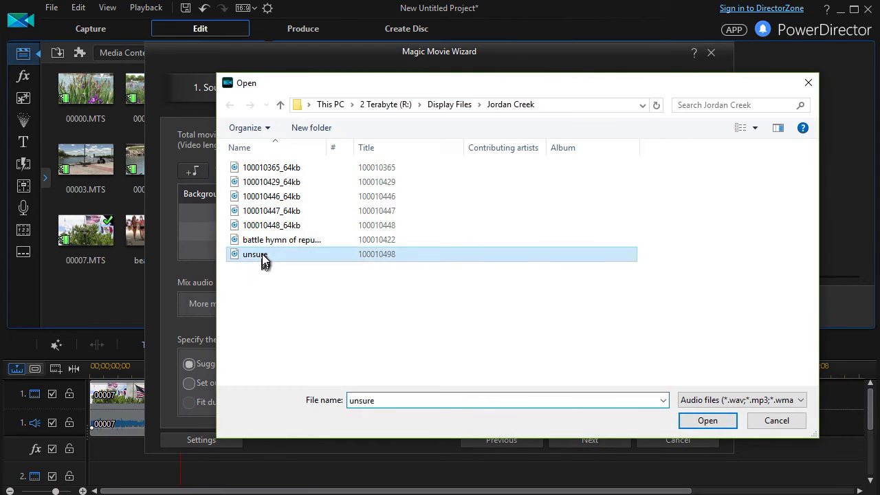
{"action": "left_click", "coordinate": [705, 420]}
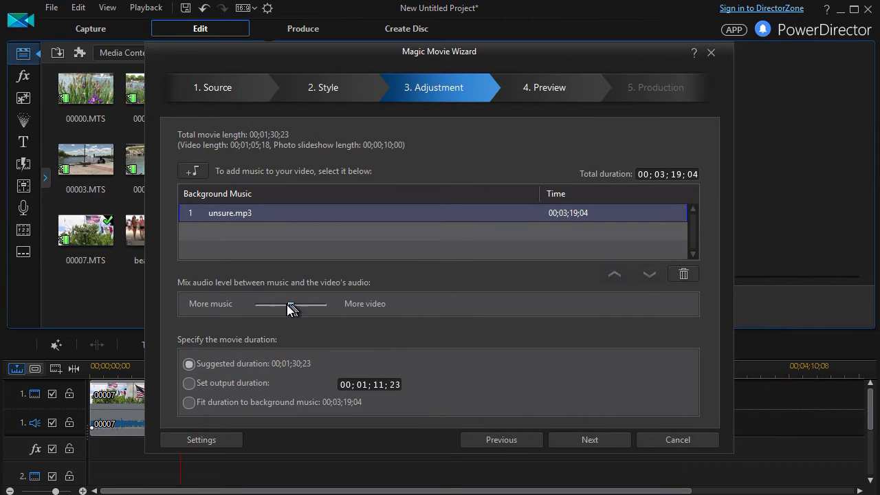
{"action": "left_click_drag", "start_coordinate": [291, 310], "coordinate": [223, 314]}
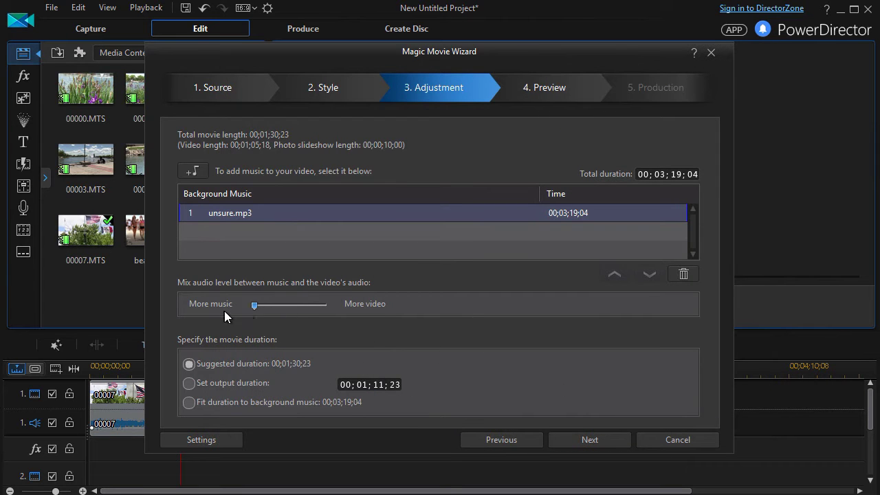
{"action": "left_click", "coordinate": [588, 440]}
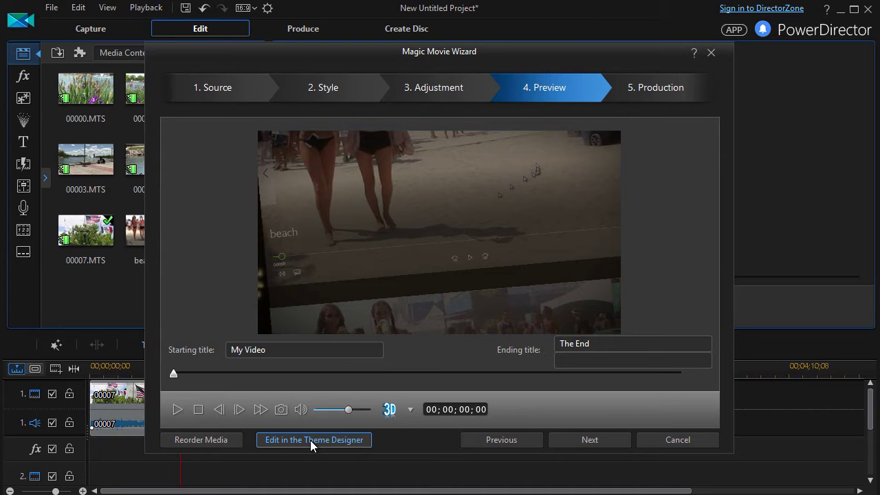
Open the generated Film Strip movie in the Theme Designer.
{"action": "left_click", "coordinate": [310, 440]}
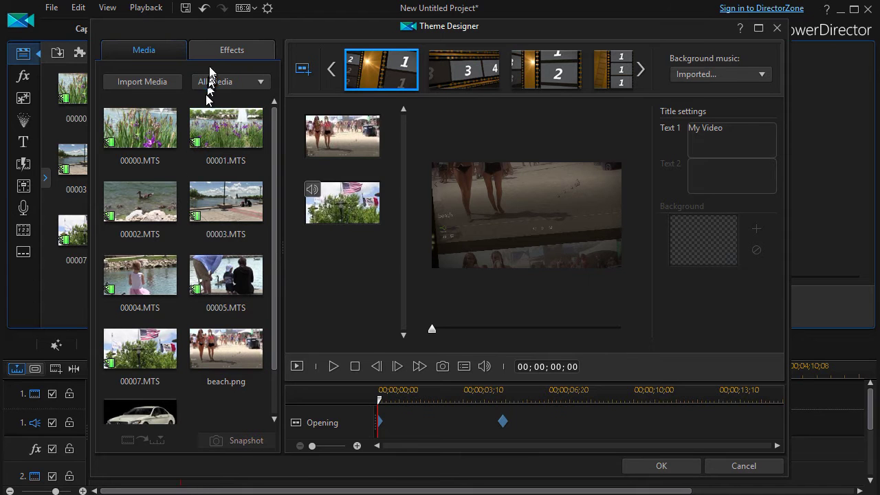
Browse the Effects tab, then return to the Media library listing the MTS clips.
{"action": "left_click", "coordinate": [220, 49]}
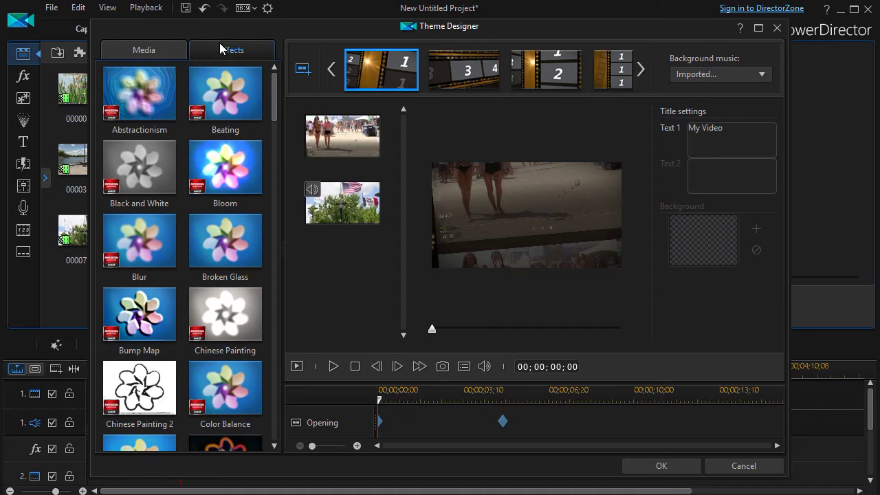
{"action": "left_click", "coordinate": [161, 46]}
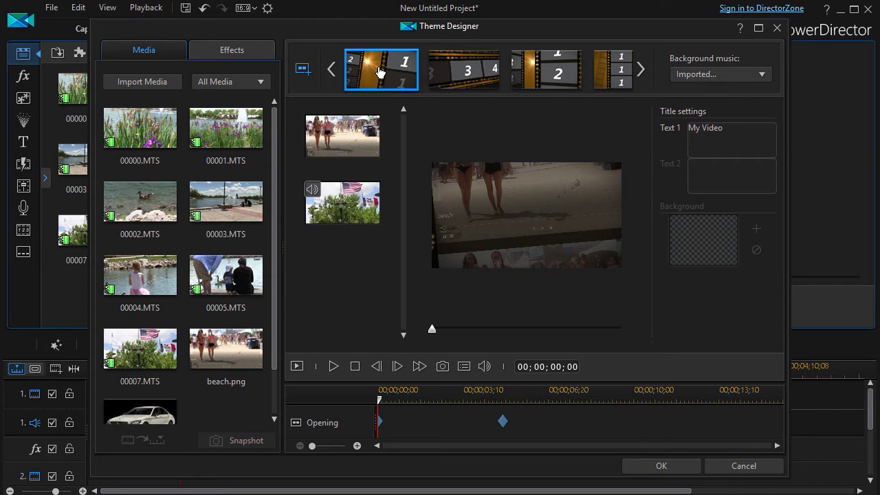
Preview the Middle 1, Middle 2 and Closing sequences, then move Middle 1 ahead of Opening.
{"action": "left_click", "coordinate": [468, 67]}
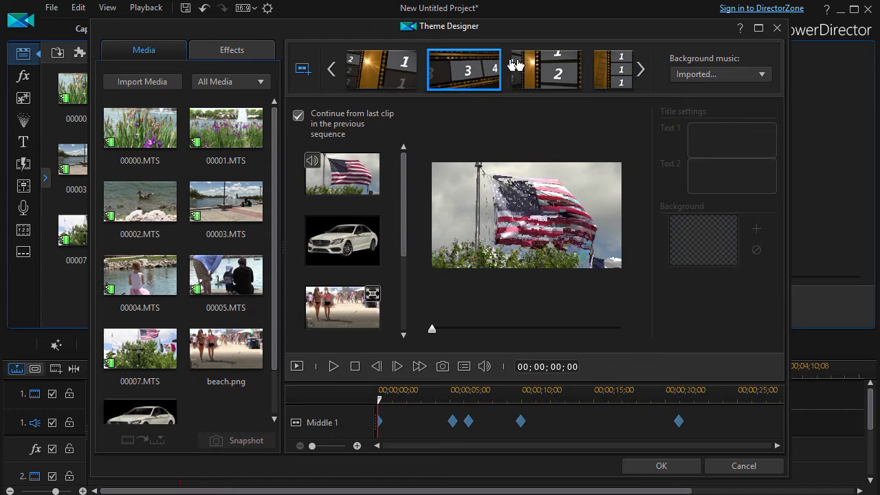
{"action": "left_click", "coordinate": [544, 69]}
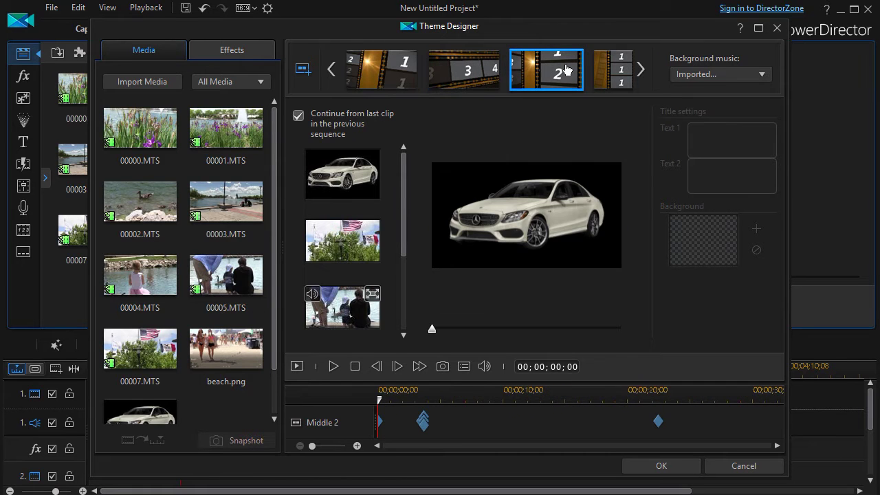
{"action": "left_click", "coordinate": [617, 78]}
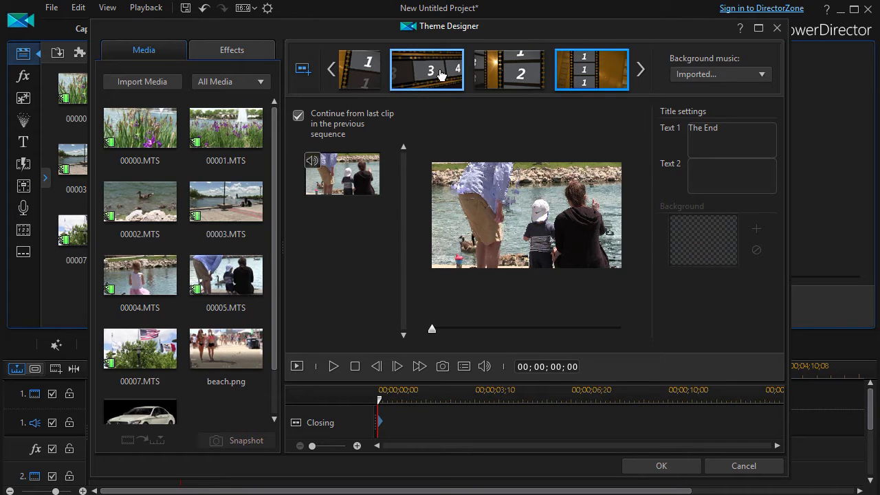
{"action": "left_click", "coordinate": [441, 75]}
{"action": "left_click", "coordinate": [332, 70]}
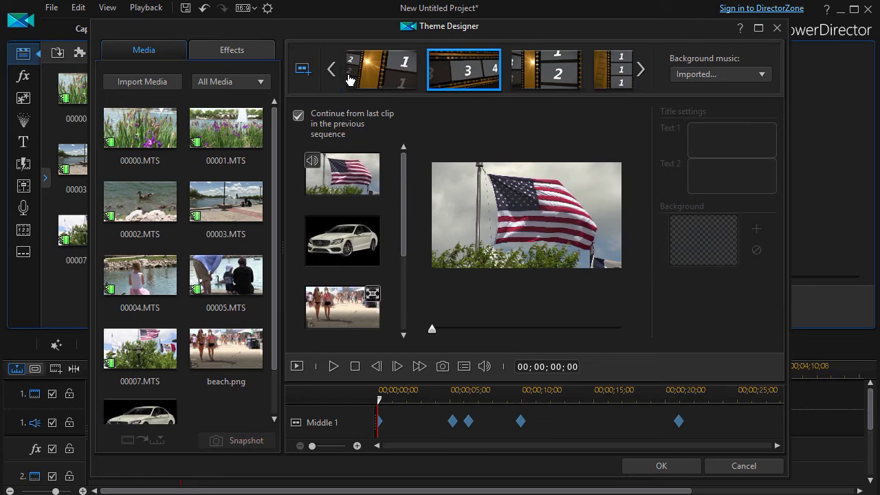
{"action": "left_click", "coordinate": [350, 79]}
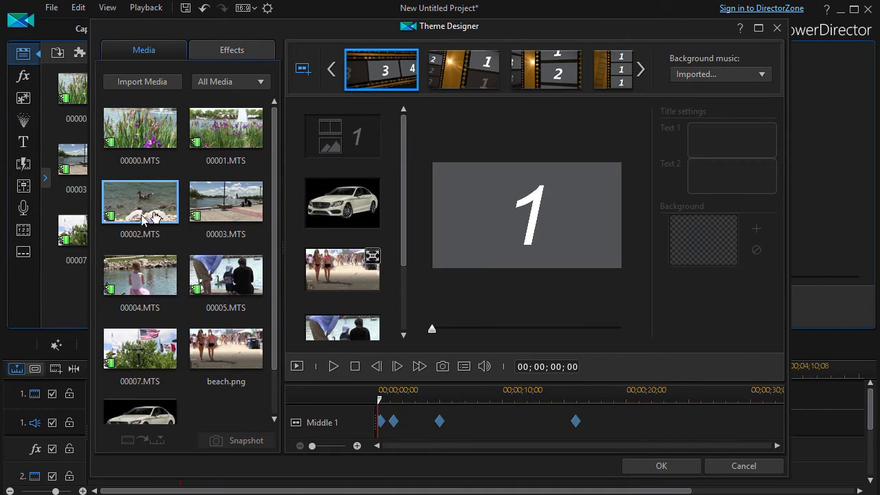
Place 00004.MTS in Middle 1's first slot and remove the beach clip.
{"action": "left_click_drag", "start_coordinate": [150, 285], "coordinate": [343, 145]}
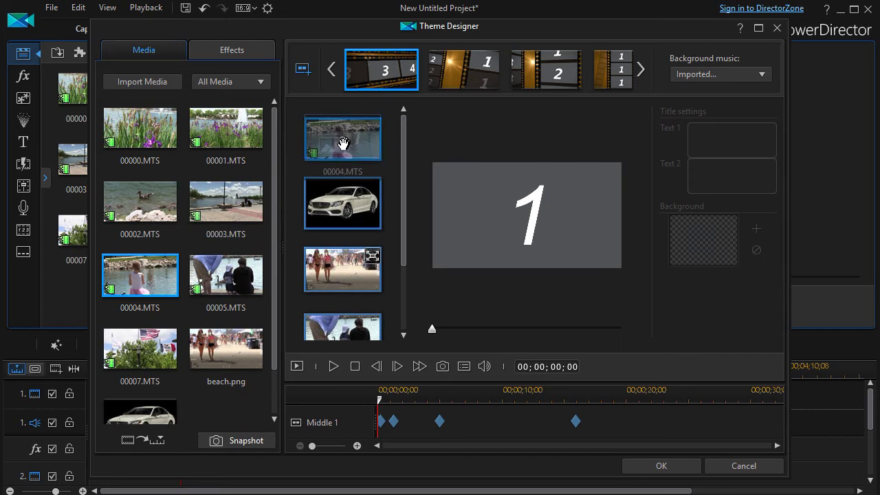
{"action": "right_click", "coordinate": [335, 274]}
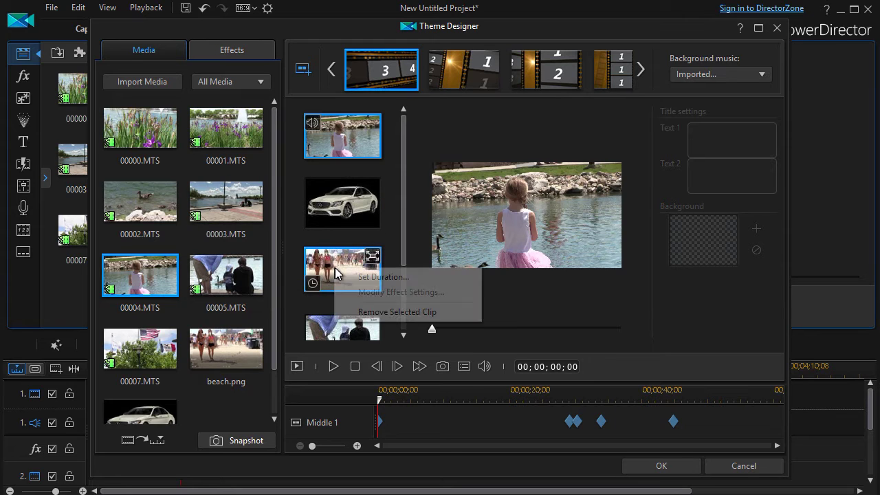
{"action": "left_click", "coordinate": [388, 313]}
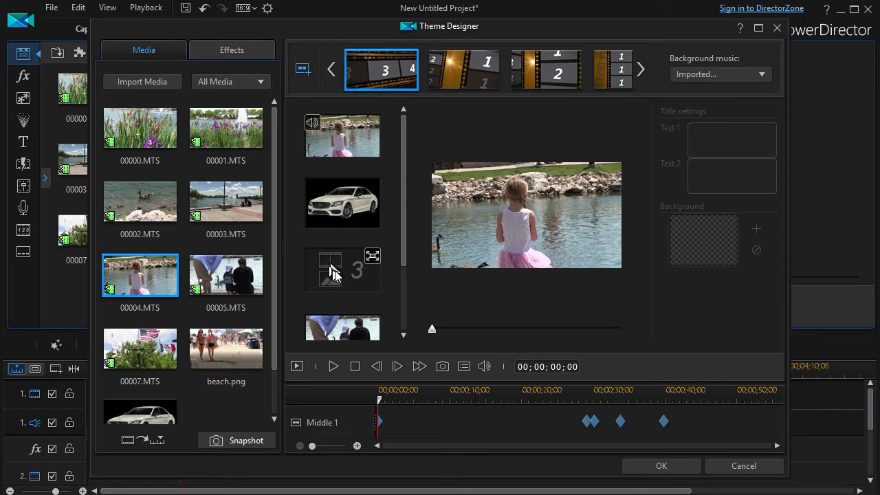
Drop 00002.MTS into the emptied third slot and start importing new media.
{"action": "left_click_drag", "start_coordinate": [405, 198], "coordinate": [398, 224]}
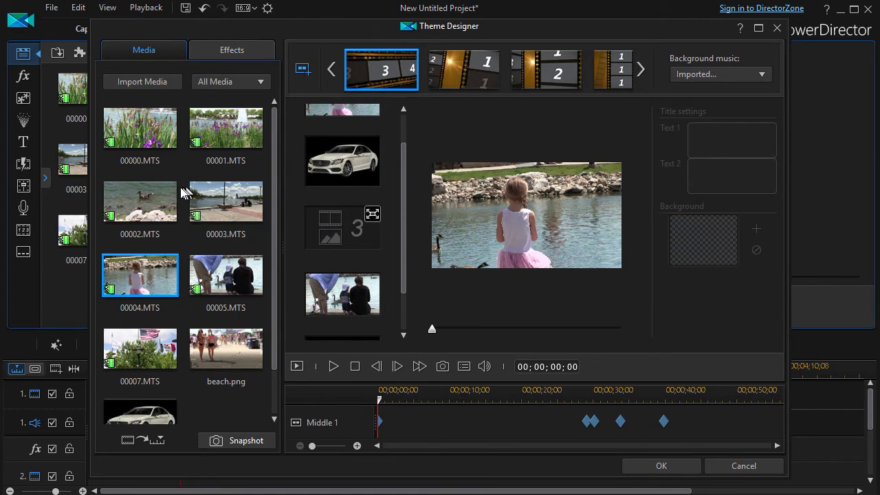
{"action": "left_click_drag", "start_coordinate": [137, 198], "coordinate": [343, 229]}
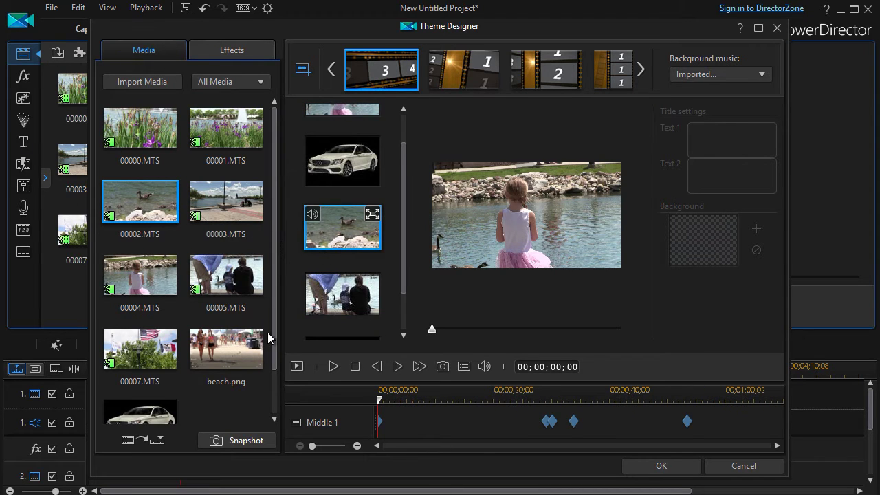
{"action": "left_click", "coordinate": [138, 82]}
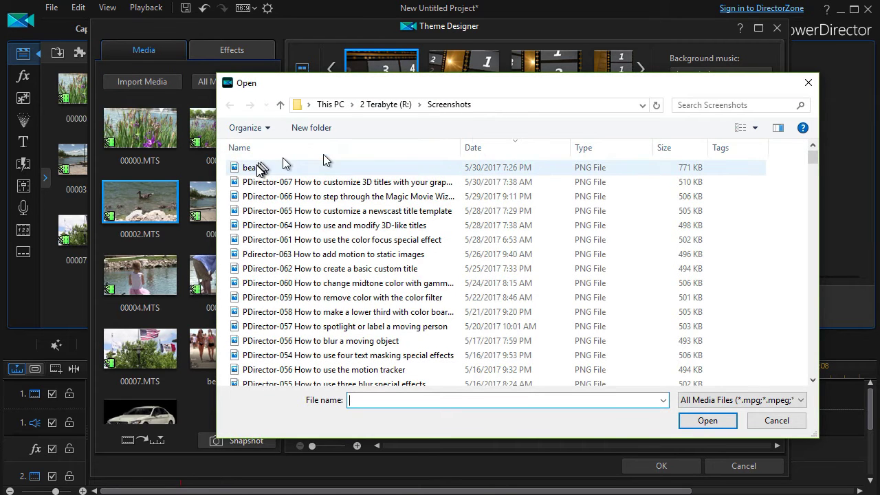
Import ball.jpg from the Display Files folder on the R: drive.
{"action": "left_click", "coordinate": [385, 104]}
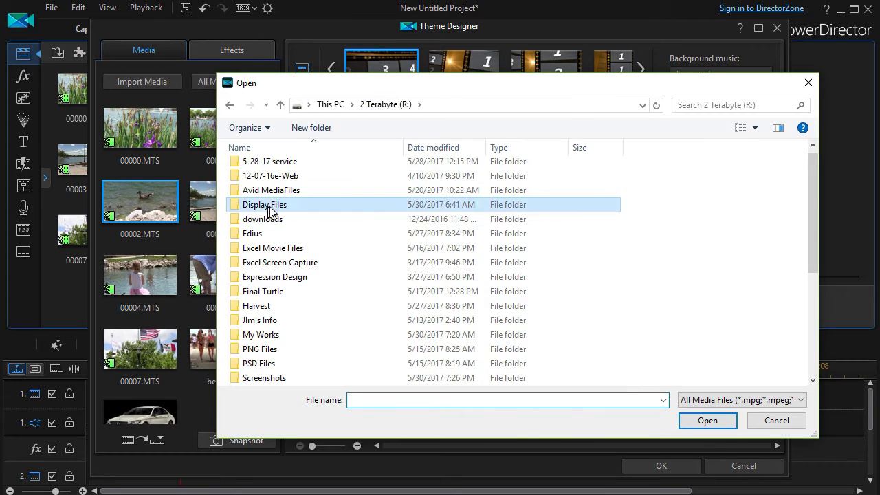
{"action": "double_click", "coordinate": [268, 206]}
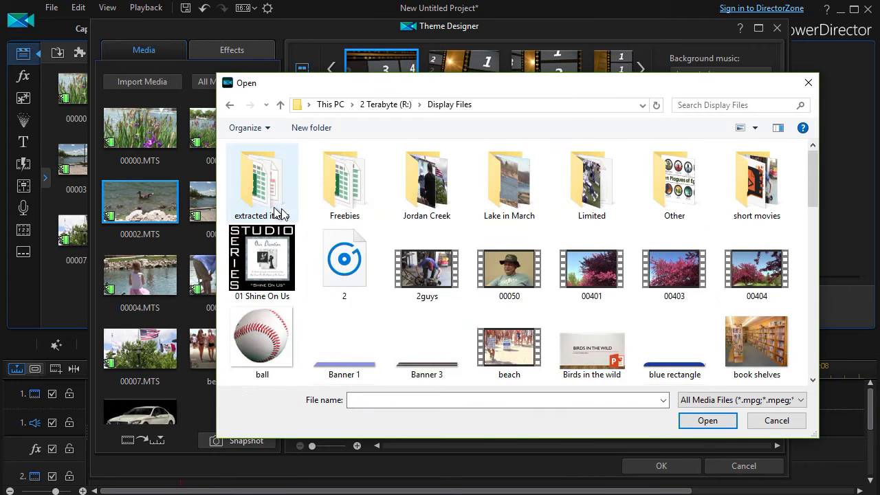
{"action": "double_click", "coordinate": [271, 347]}
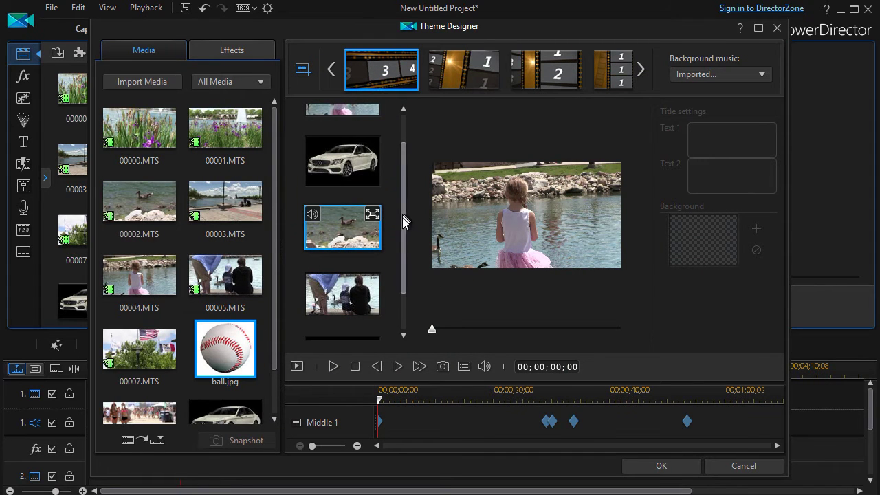
Replace the car clip in Middle 1's fifth slot with ball.jpg and scroll back up.
{"action": "left_click_drag", "start_coordinate": [403, 221], "coordinate": [406, 327]}
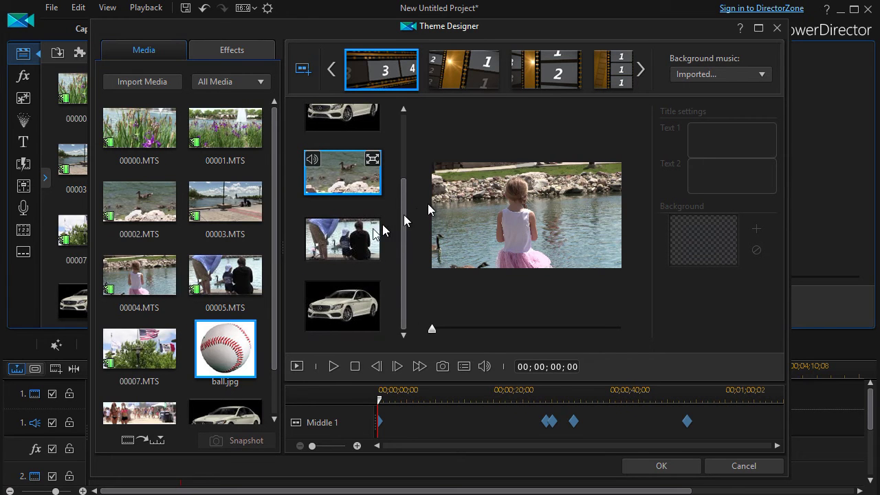
{"action": "right_click", "coordinate": [344, 306]}
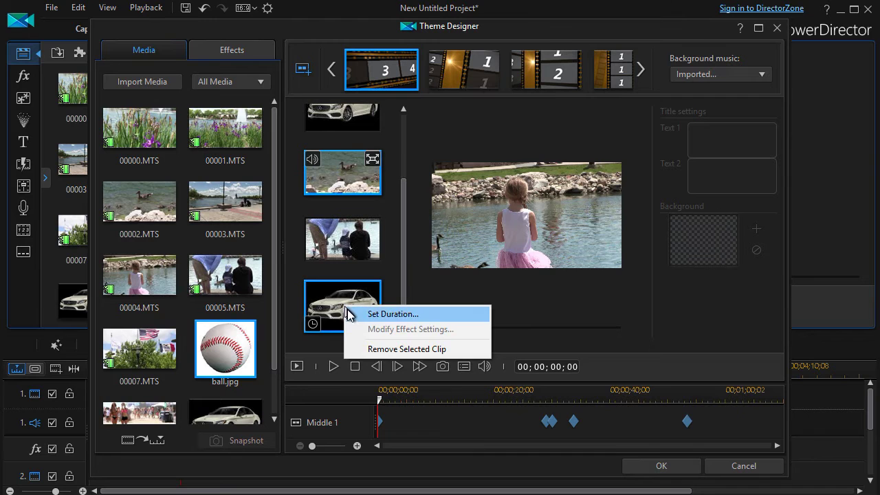
{"action": "left_click", "coordinate": [391, 349]}
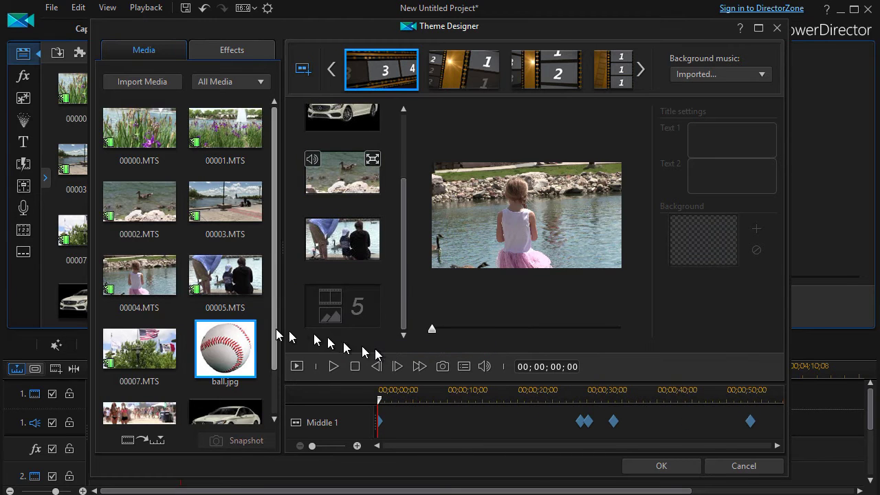
{"action": "left_click_drag", "start_coordinate": [229, 354], "coordinate": [348, 311]}
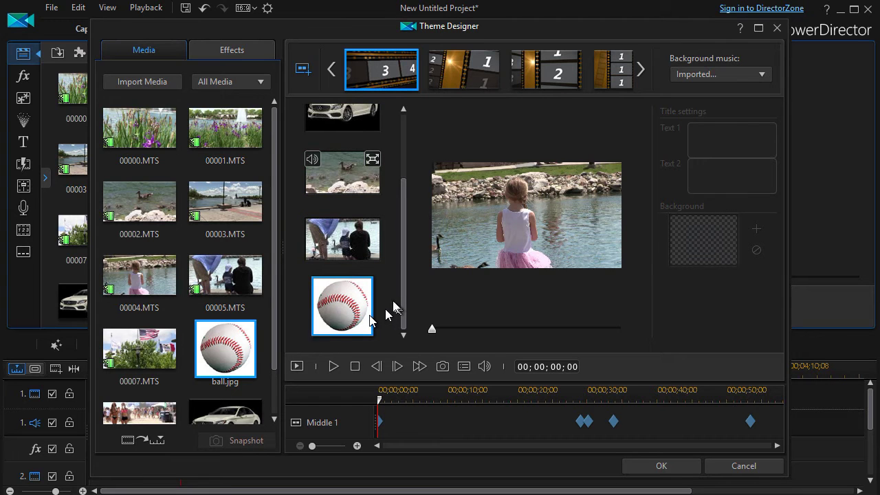
{"action": "mouse_move", "coordinate": [332, 288]}
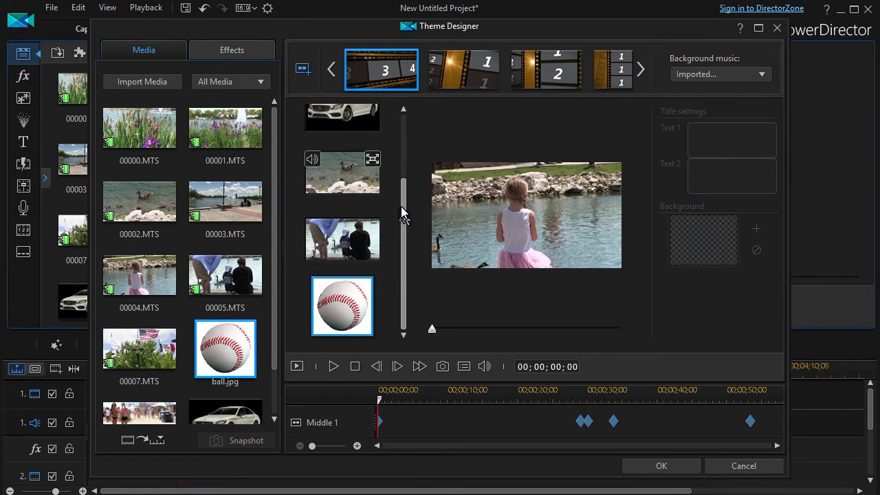
{"action": "left_click_drag", "start_coordinate": [403, 214], "coordinate": [404, 123]}
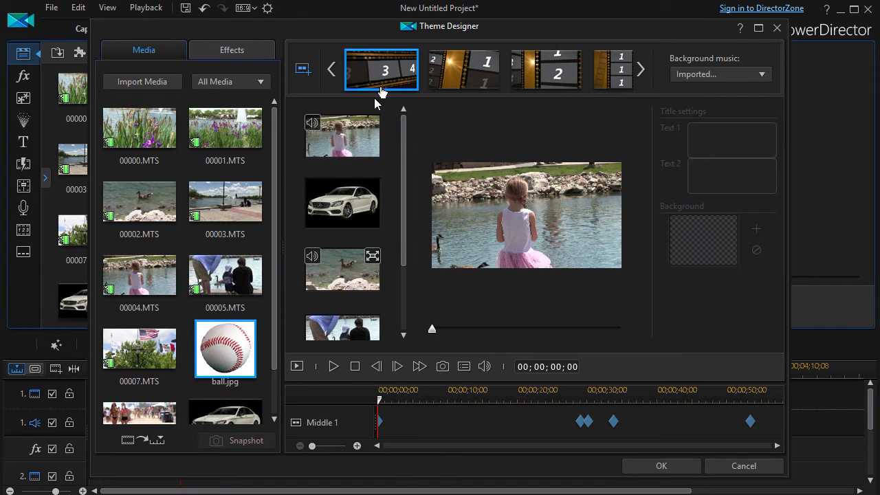
{"action": "left_click", "coordinate": [332, 368]}
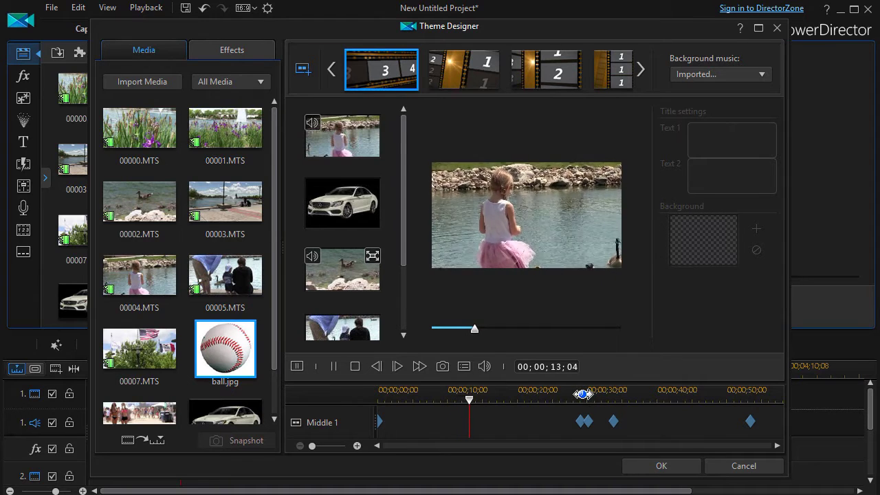
{"action": "mouse_move", "coordinate": [584, 431]}
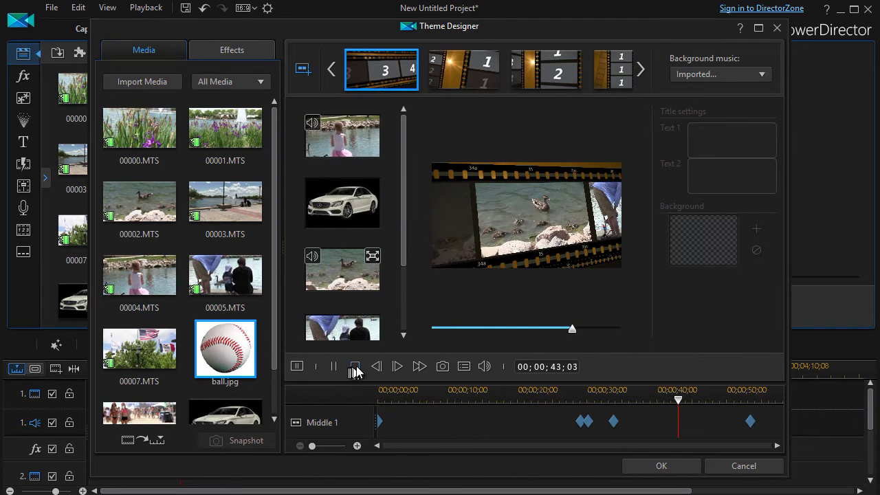
{"action": "left_click", "coordinate": [334, 368]}
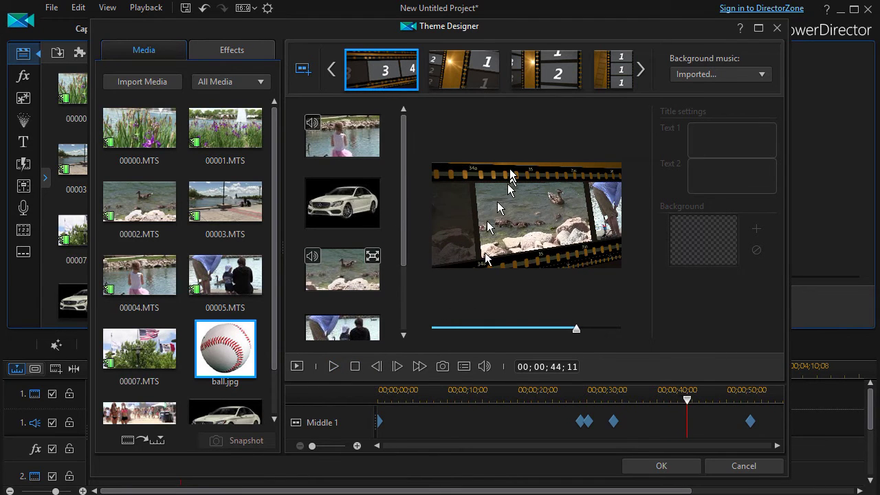
Review the Opening sequence by scrubbing its title and selecting its first and flag clips.
{"action": "left_click", "coordinate": [470, 83]}
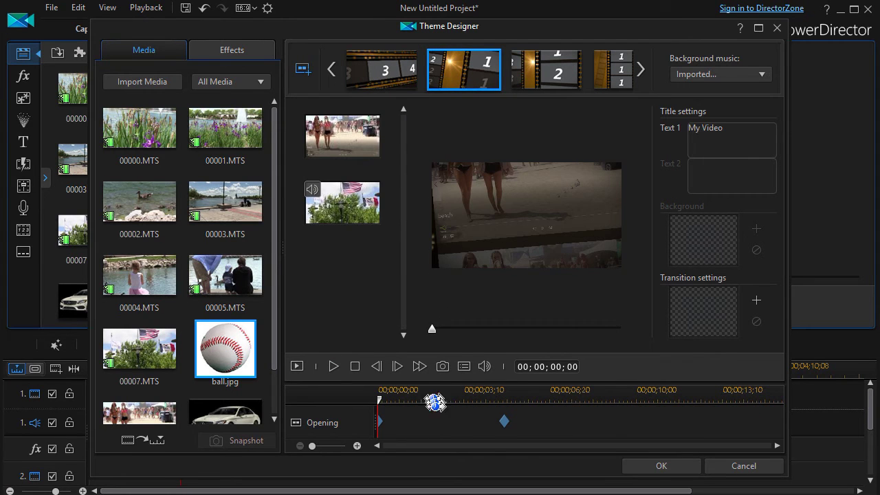
{"action": "left_click_drag", "start_coordinate": [383, 408], "coordinate": [387, 427]}
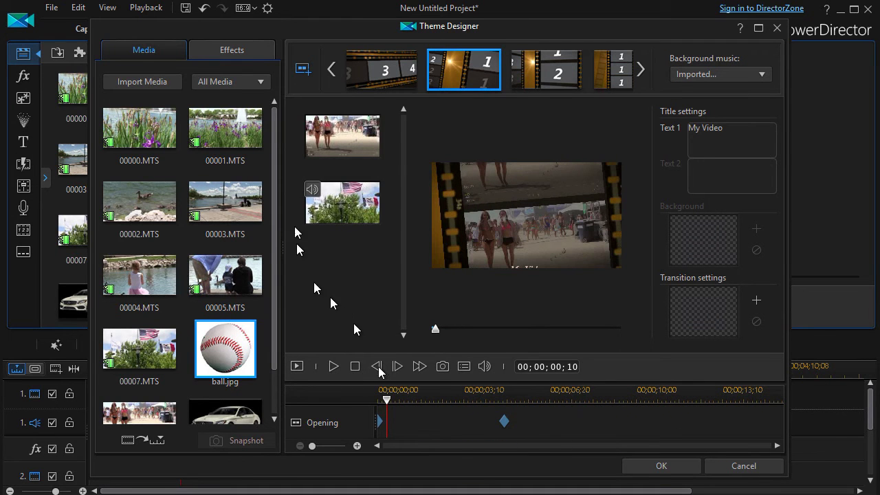
{"action": "left_click", "coordinate": [342, 128]}
{"action": "left_click", "coordinate": [338, 225]}
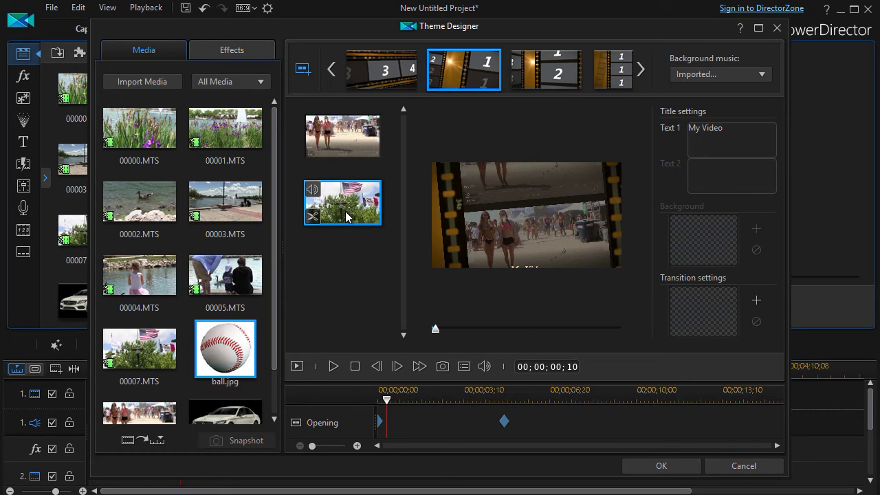
Scrub through Middle 2's transition preview, then bring up the Closing sequence.
{"action": "left_click", "coordinate": [552, 81]}
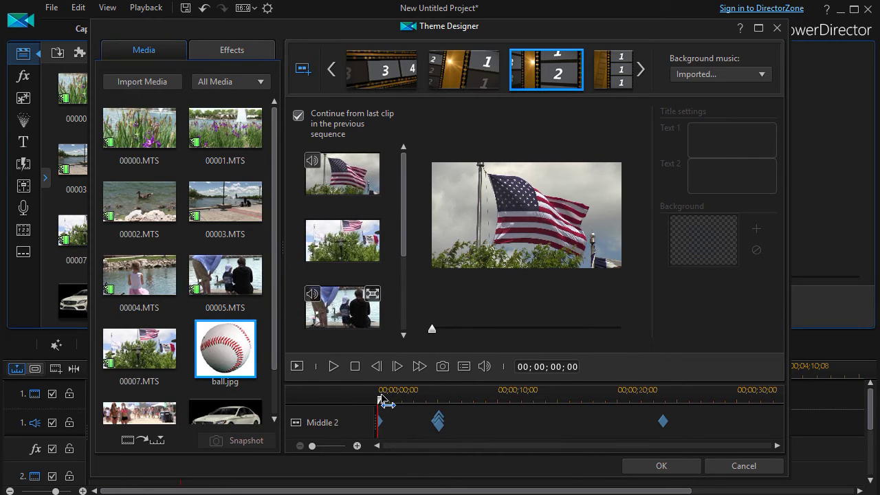
{"action": "mouse_move", "coordinate": [438, 431]}
{"action": "left_click_drag", "start_coordinate": [383, 406], "coordinate": [487, 416]}
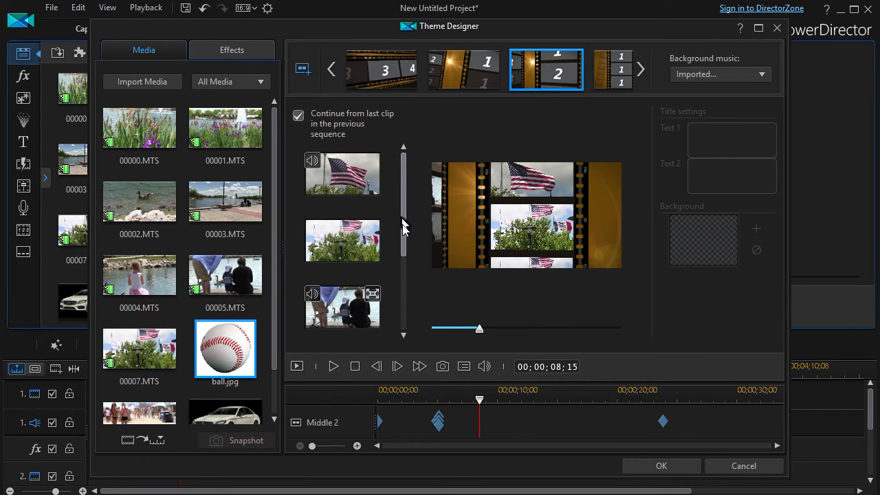
{"action": "scroll", "coordinate": [403, 227], "scroll_direction": "down", "scroll_amount": 3}
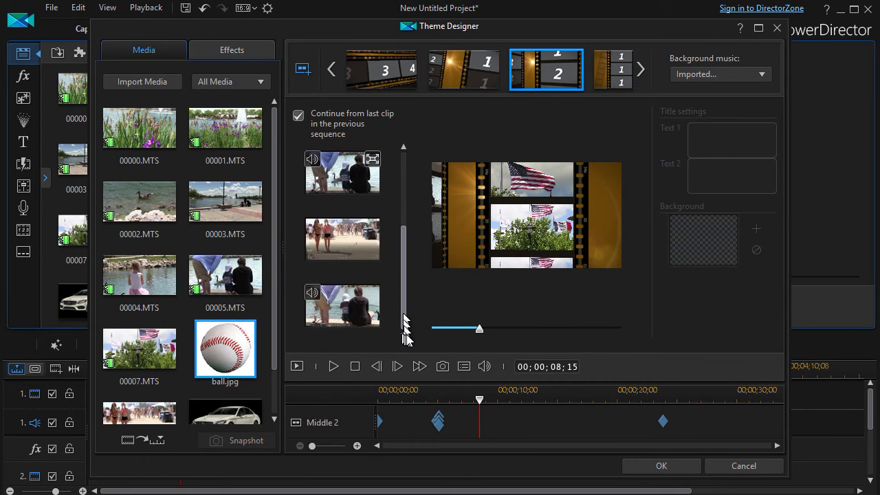
{"action": "left_click", "coordinate": [609, 74]}
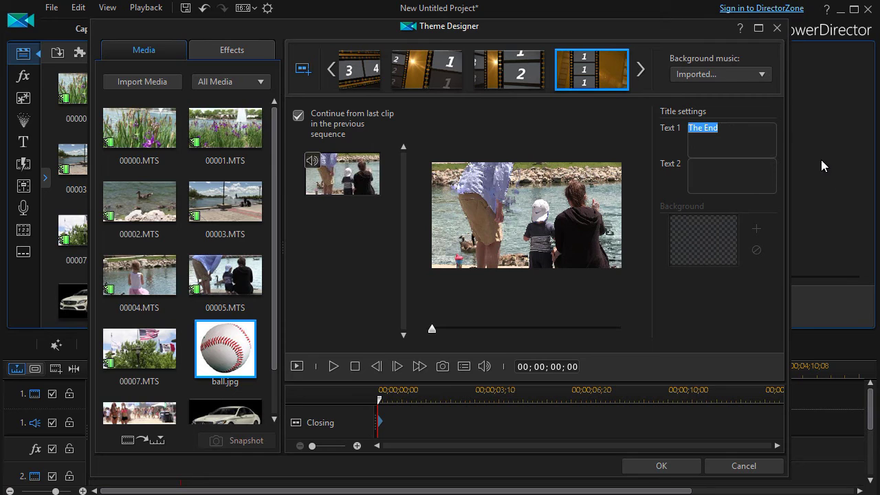
Retitle the Closing sequence 'SOMETHING', then return to the Middle 2 sequence.
{"action": "type", "text": "SOMETHING"}
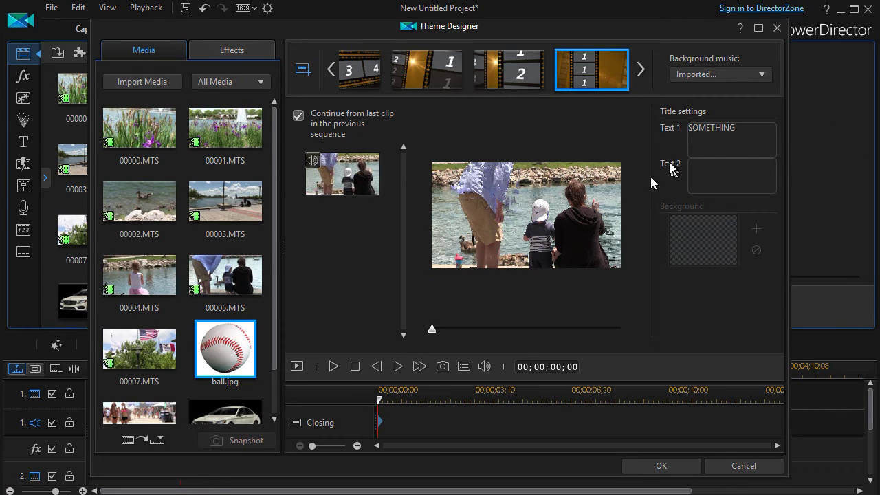
{"action": "left_click", "coordinate": [712, 165]}
{"action": "left_click", "coordinate": [507, 66]}
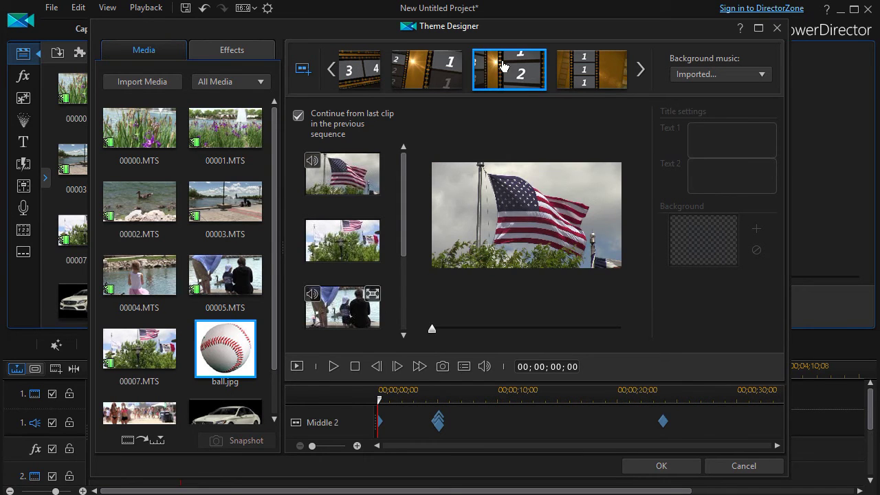
Move the Opening sequence to the front, then put Closing in the first position.
{"action": "left_click", "coordinate": [425, 71]}
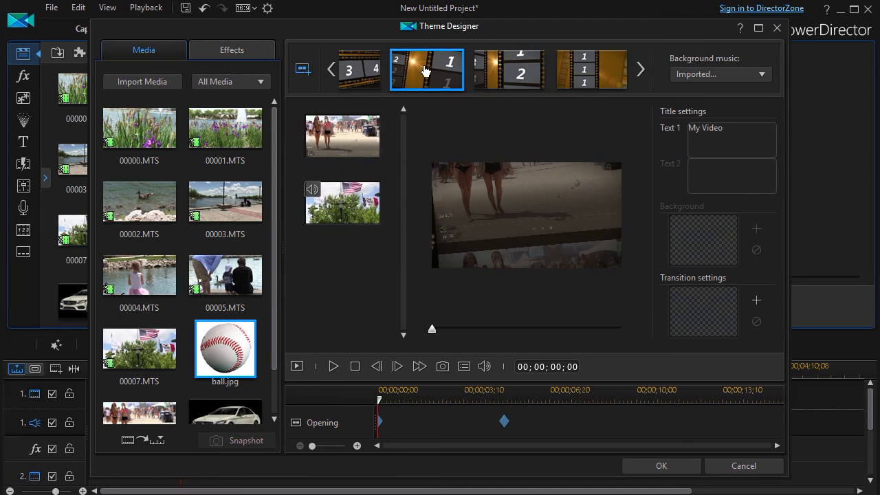
{"action": "left_click", "coordinate": [372, 73]}
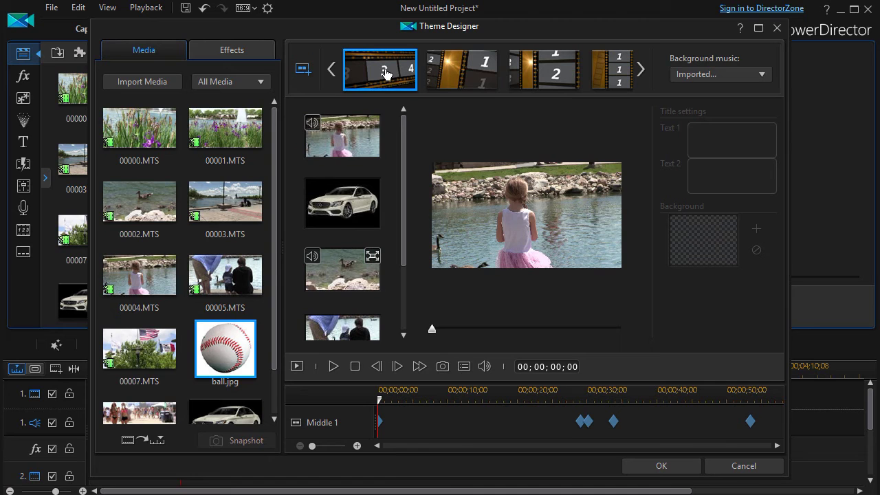
{"action": "left_click", "coordinate": [458, 77]}
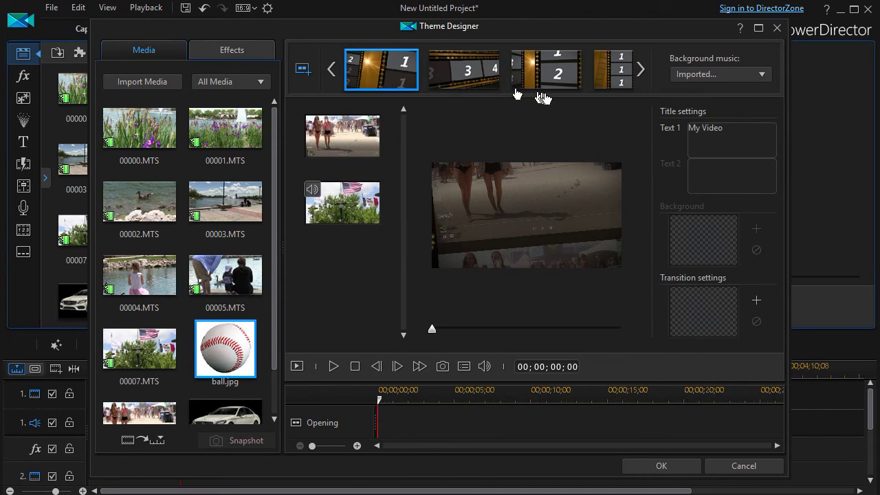
{"action": "left_click_drag", "start_coordinate": [611, 73], "coordinate": [351, 81]}
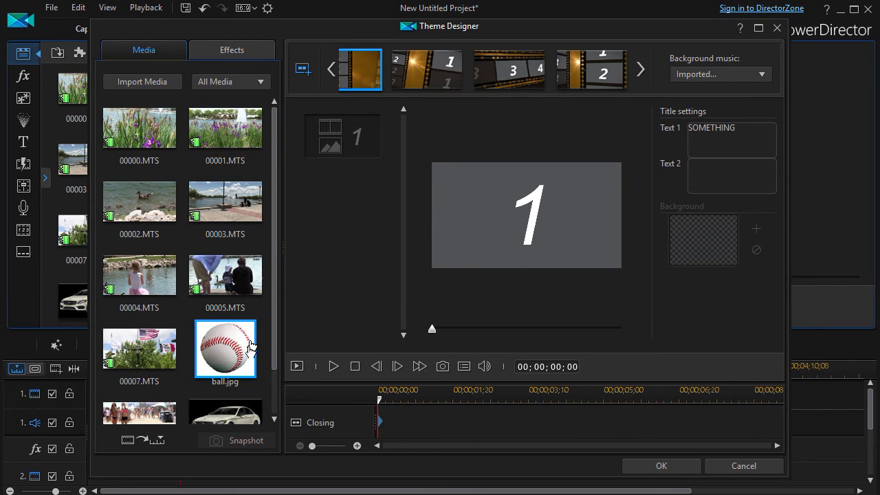
Fill the Closing sequence's empty slot with ball.jpg and play a preview.
{"action": "left_click_drag", "start_coordinate": [224, 351], "coordinate": [345, 141]}
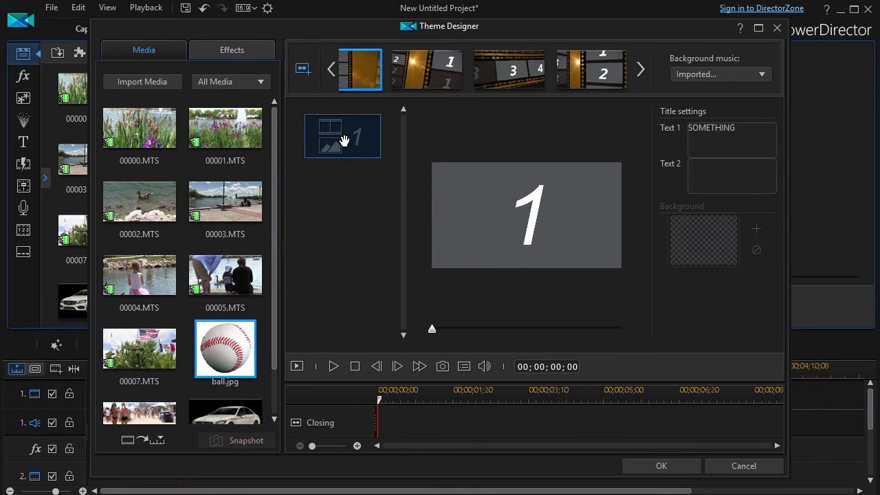
{"action": "left_click", "coordinate": [335, 366]}
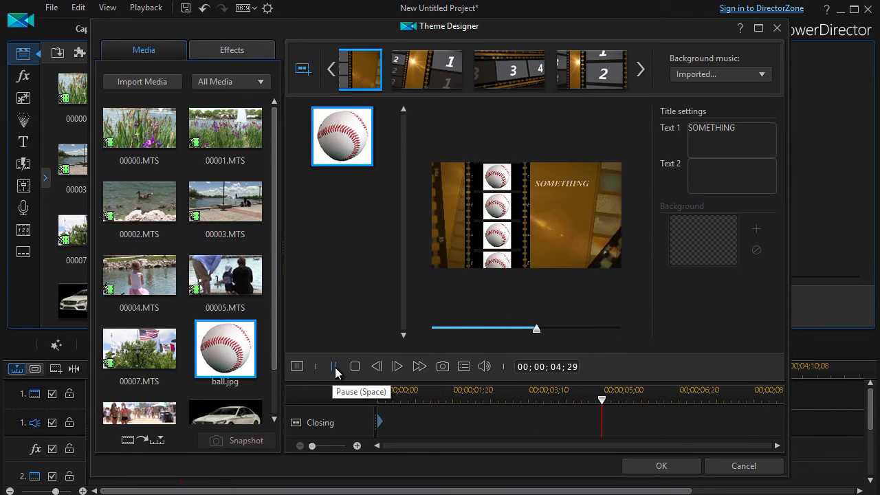
{"action": "left_click", "coordinate": [336, 369]}
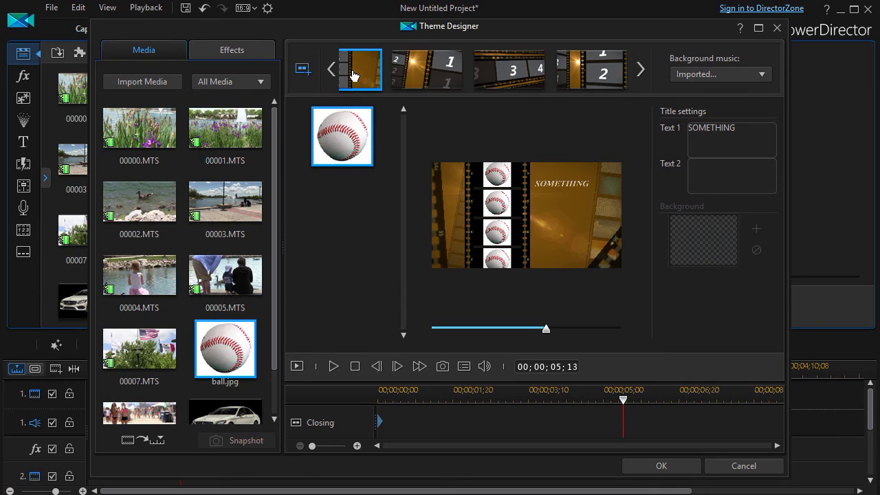
{"action": "left_click", "coordinate": [445, 66]}
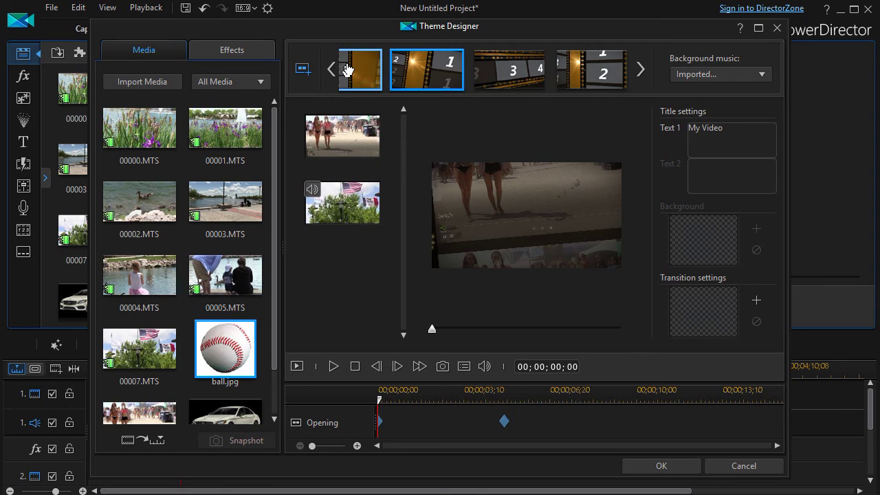
Switch Middle 1's 'Continue from last clip in the previous sequence' off, then on again.
{"action": "left_click", "coordinate": [522, 79]}
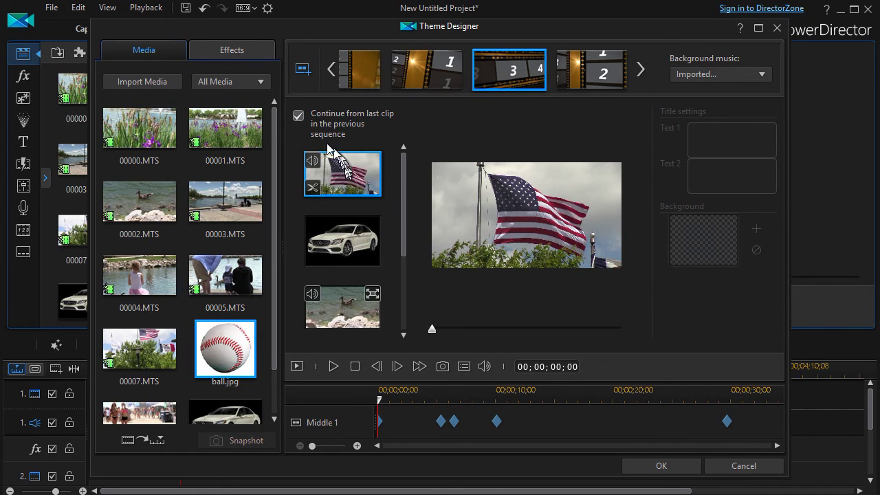
{"action": "left_click_drag", "start_coordinate": [347, 172], "coordinate": [365, 159]}
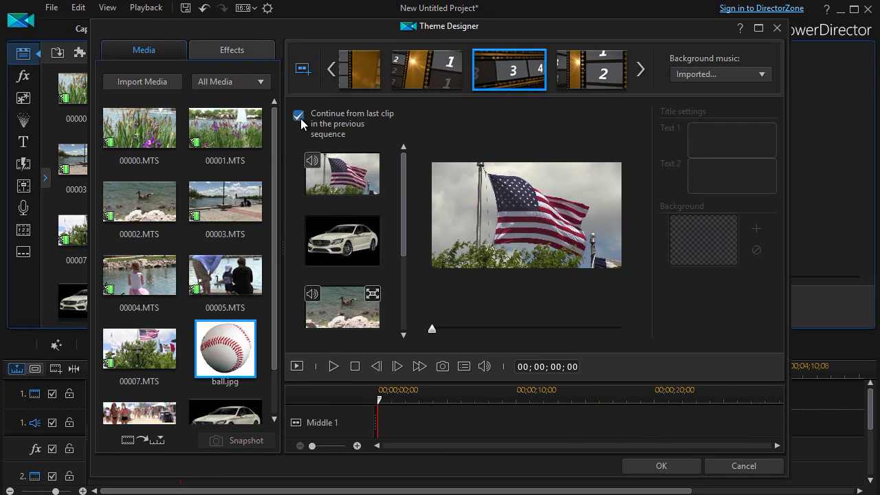
{"action": "left_click", "coordinate": [300, 118]}
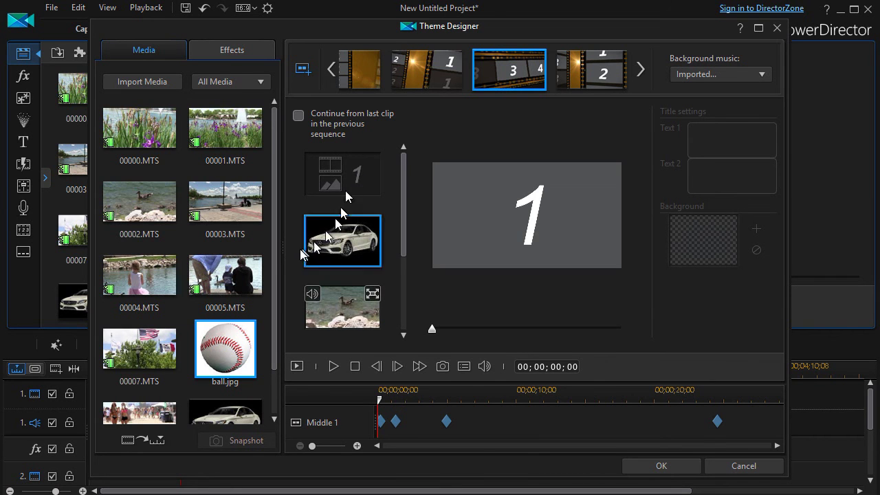
{"action": "left_click_drag", "start_coordinate": [139, 275], "coordinate": [348, 176]}
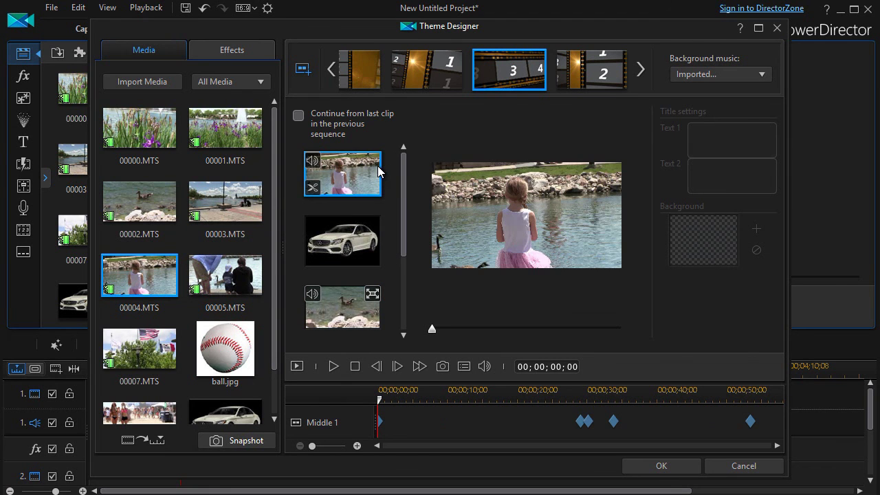
{"action": "left_click", "coordinate": [300, 117]}
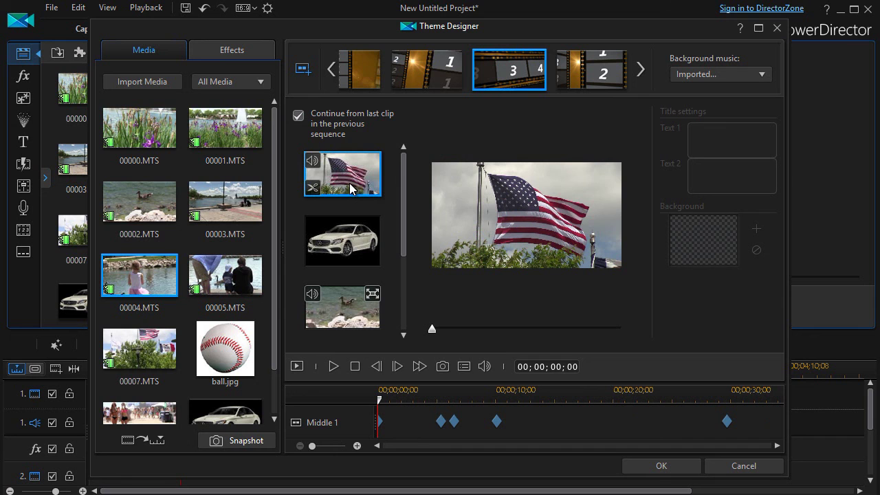
{"action": "left_click", "coordinate": [406, 69]}
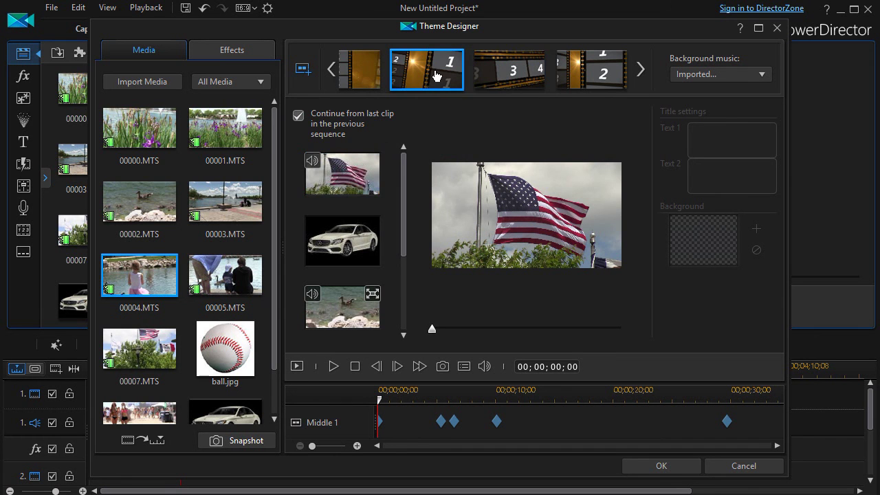
{"action": "mouse_move", "coordinate": [352, 180]}
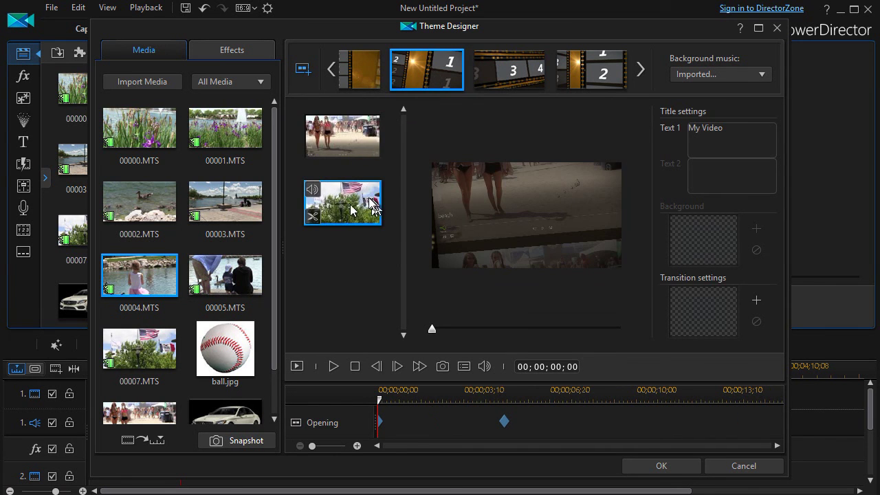